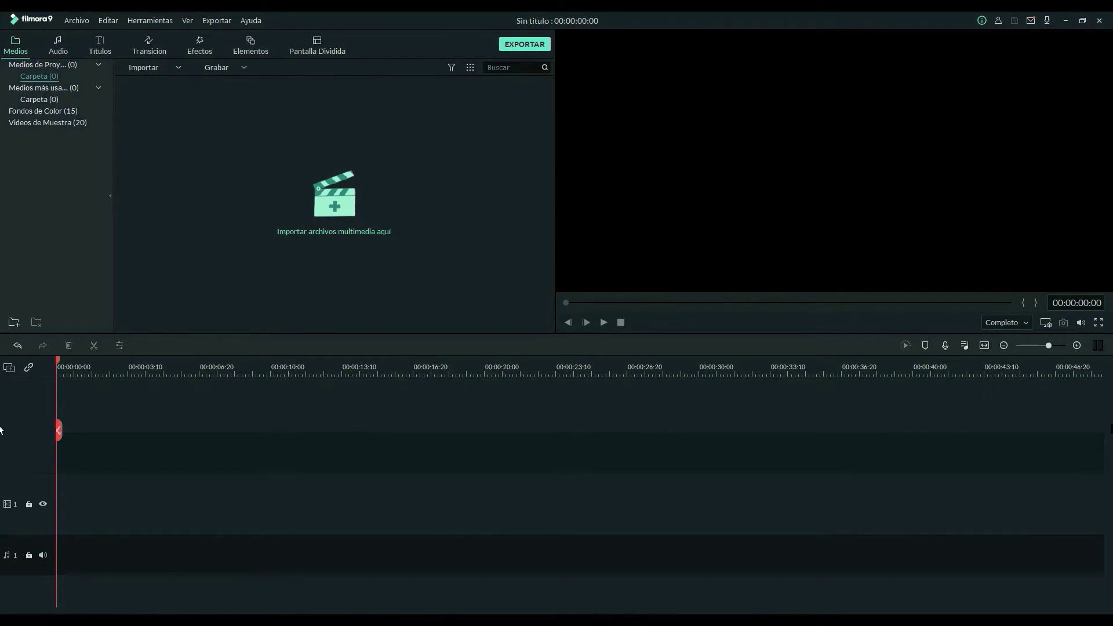
- Place the Negro colour background on video track 1 and the Default Title above it on track 2, both starting at 00:00:00:00
left_click(54, 108)
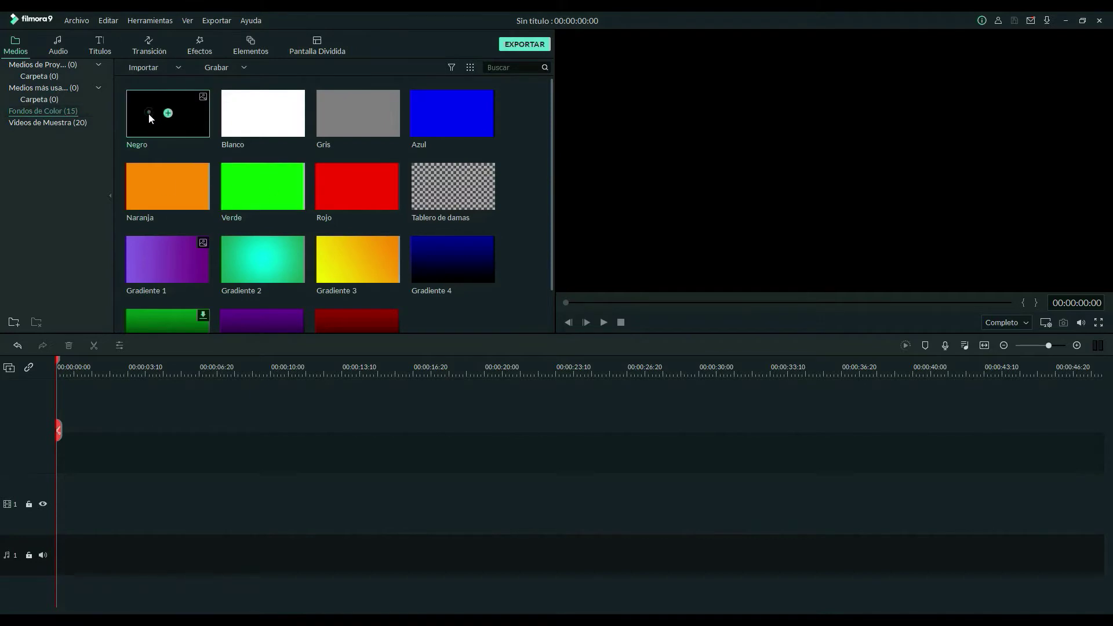
left_click_drag(148, 114, 87, 513)
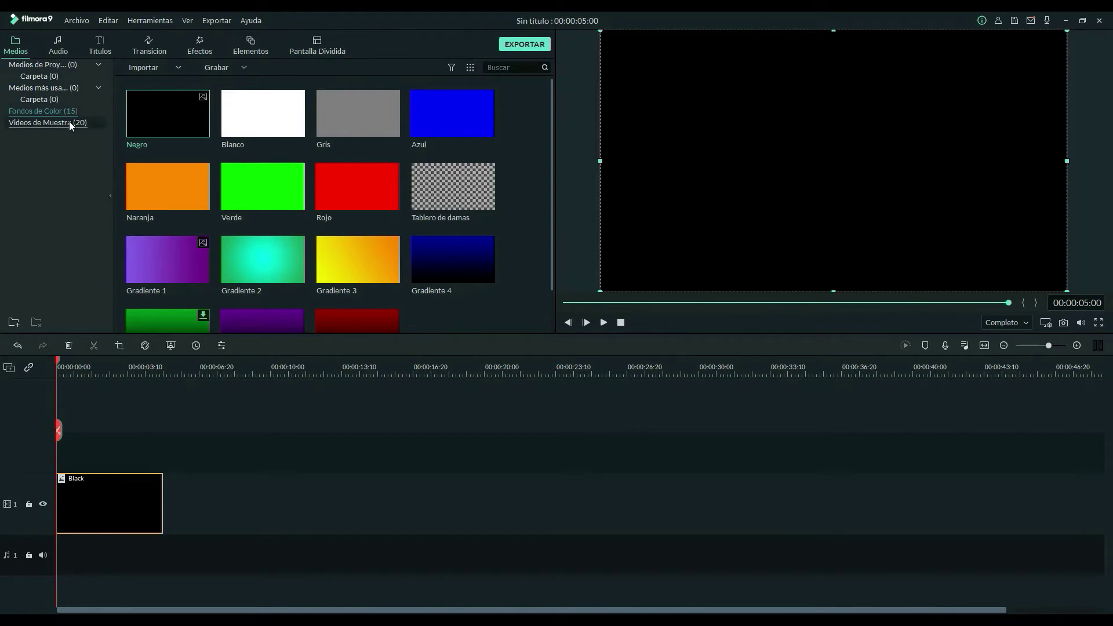
left_click(97, 50)
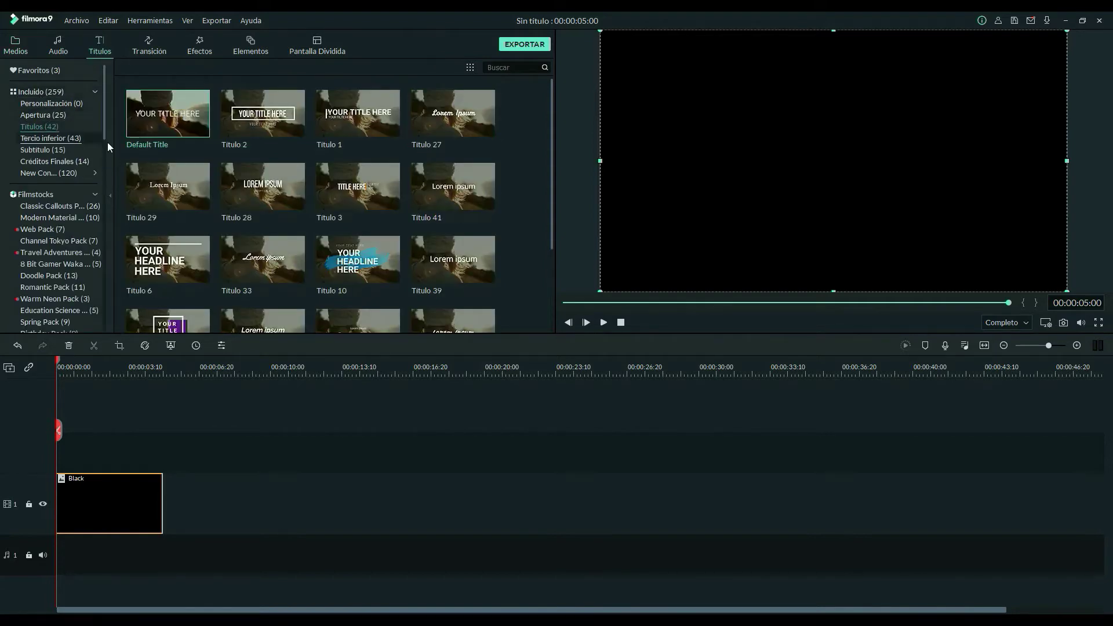
mouse_move(169, 127)
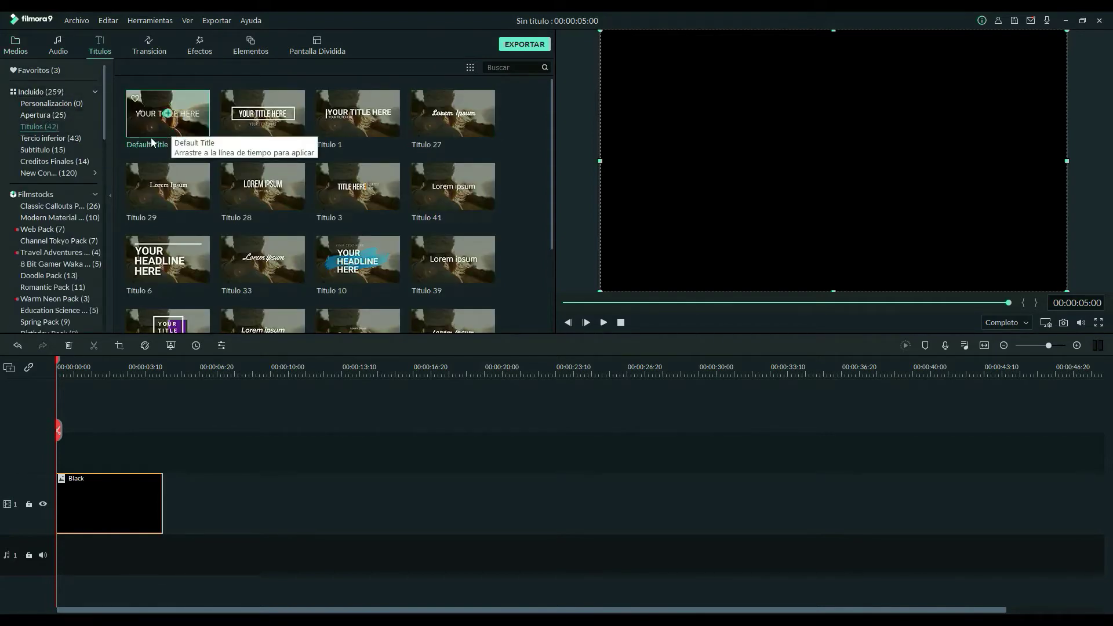
left_click_drag(169, 127, 51, 448)
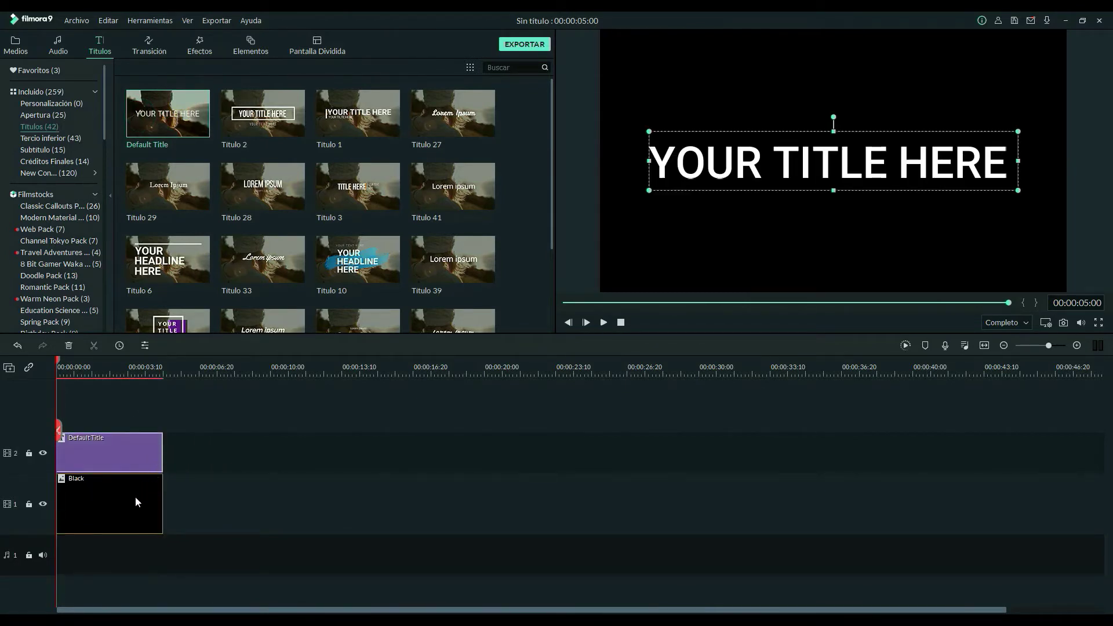
- Open the title clip in the advanced text editor, set its font to Impact and replace its text with PLAYA
double_click(117, 447)
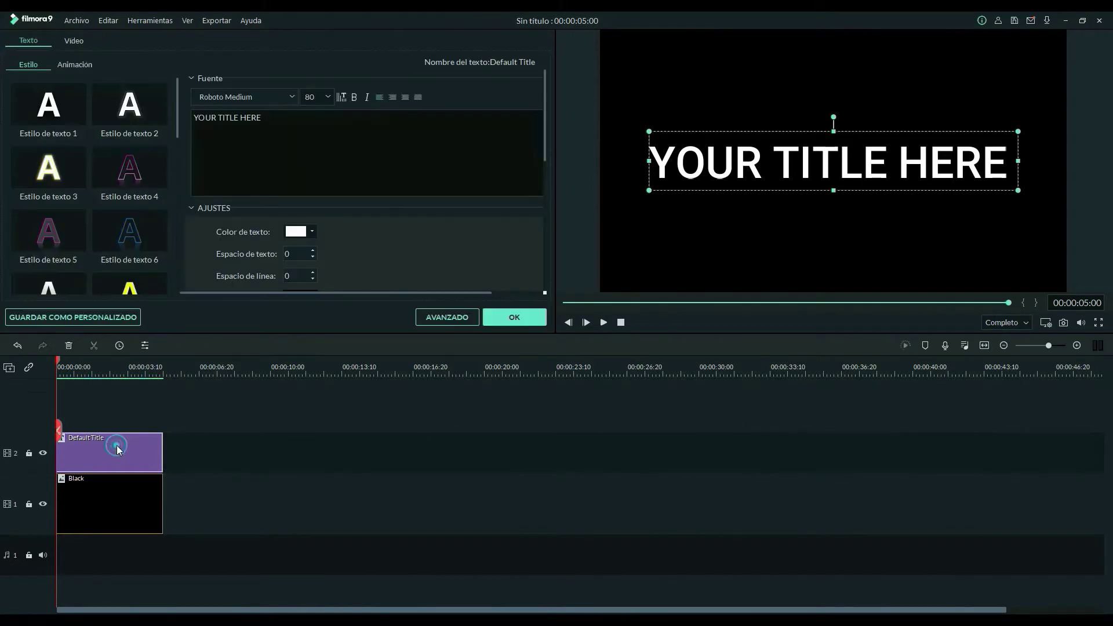
left_click(453, 318)
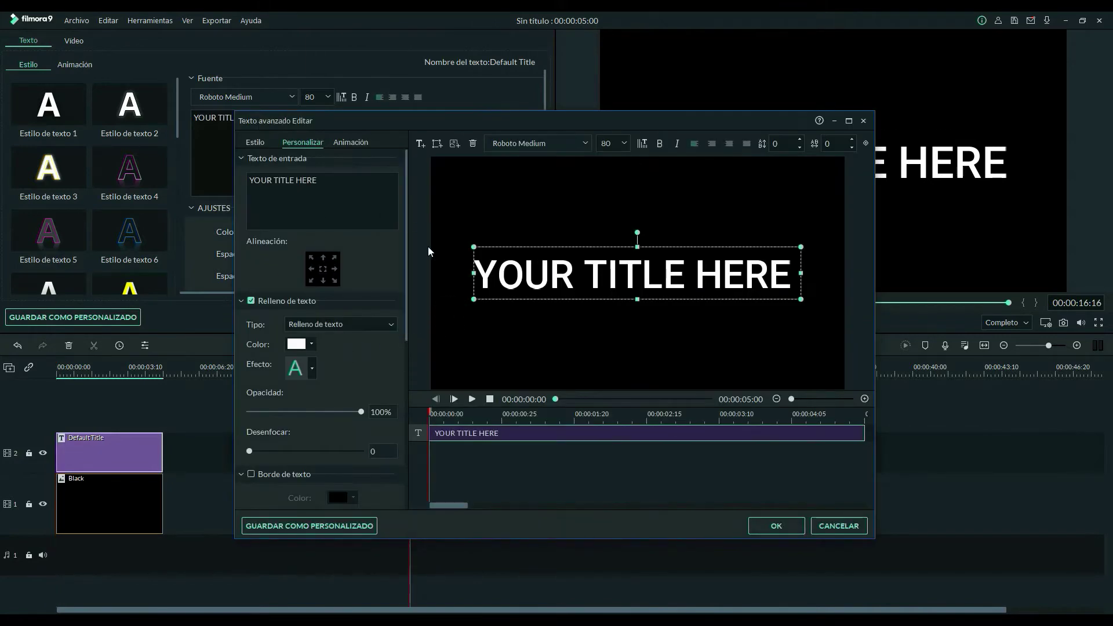
left_click(562, 144)
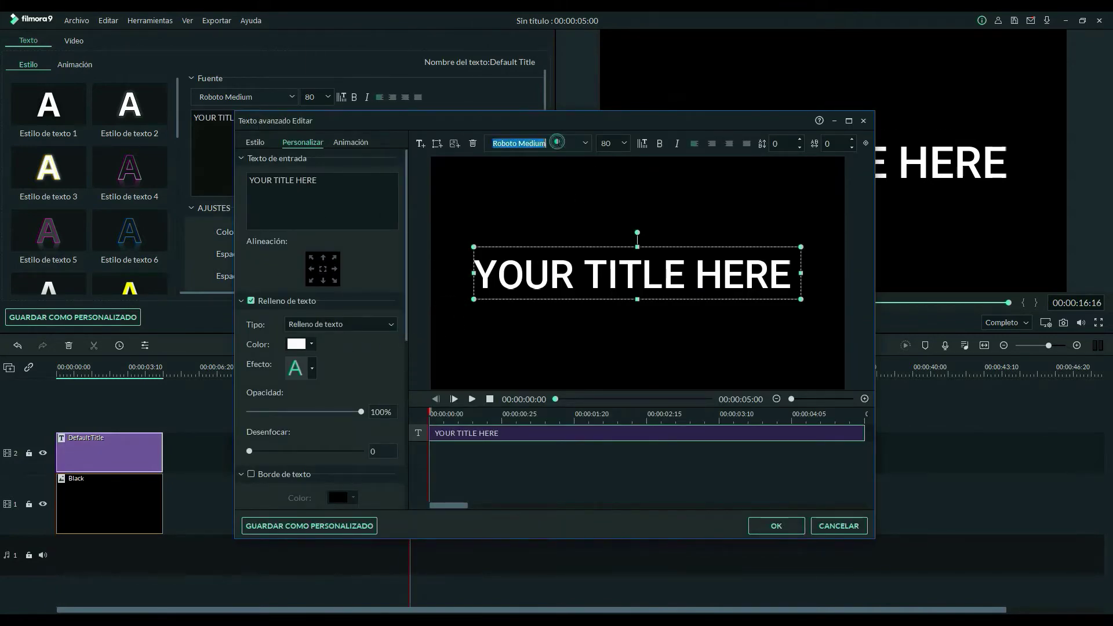
left_click(559, 145)
triple_click(560, 147)
type("impact")
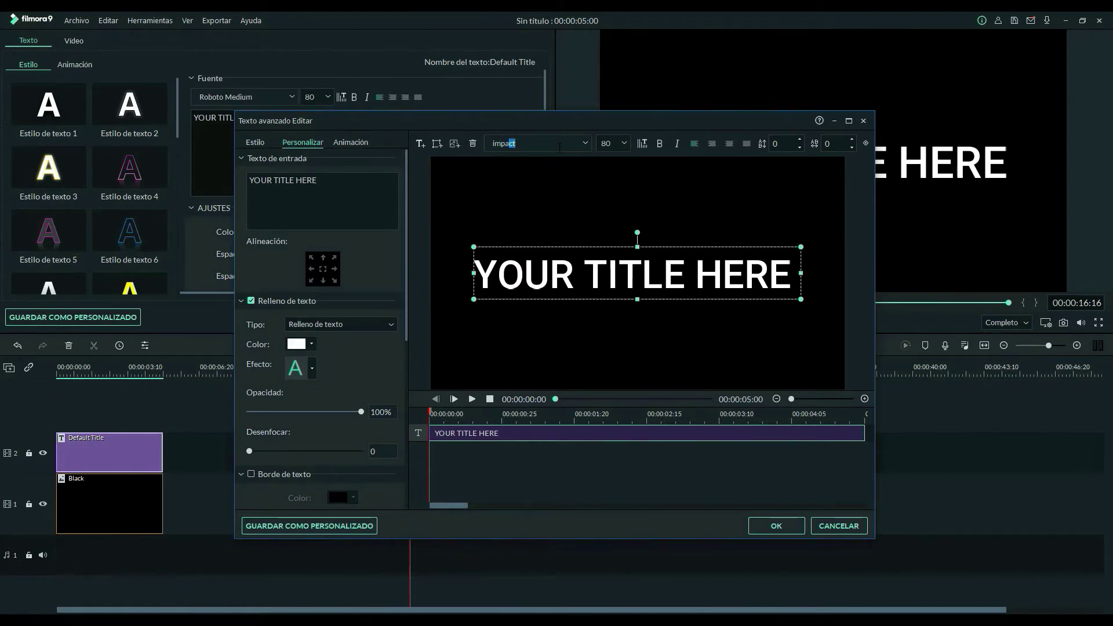
key("Return")
triple_click(255, 180)
type("PLAYA")
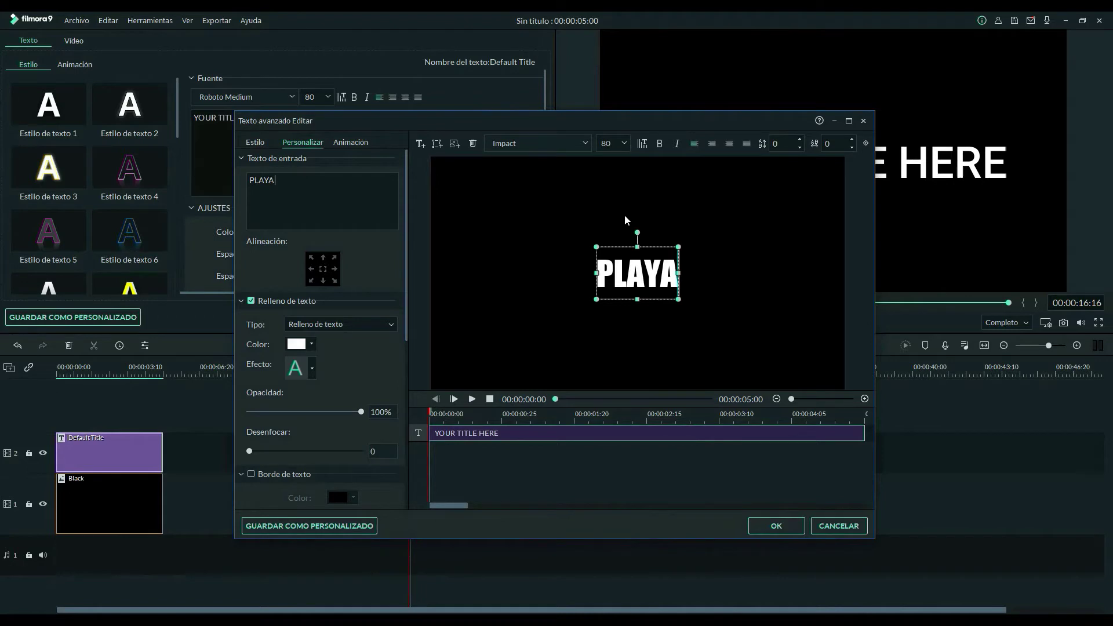
- Try the PLAYA title at font sizes 435 and 400
left_click(624, 143)
scroll(622, 156, "down", 1)
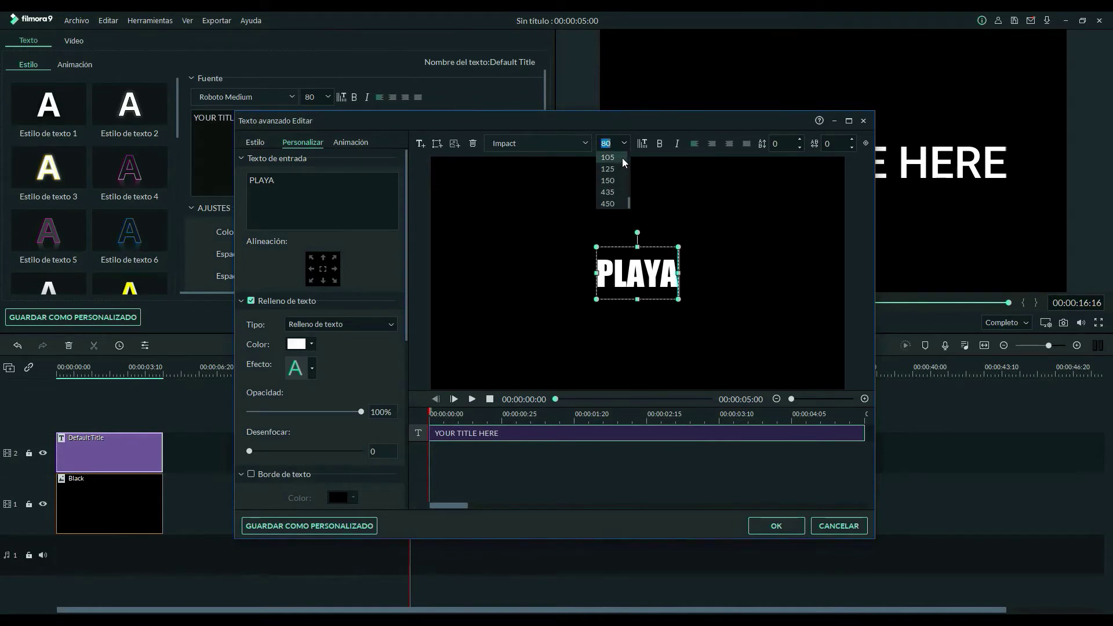
left_click(615, 193)
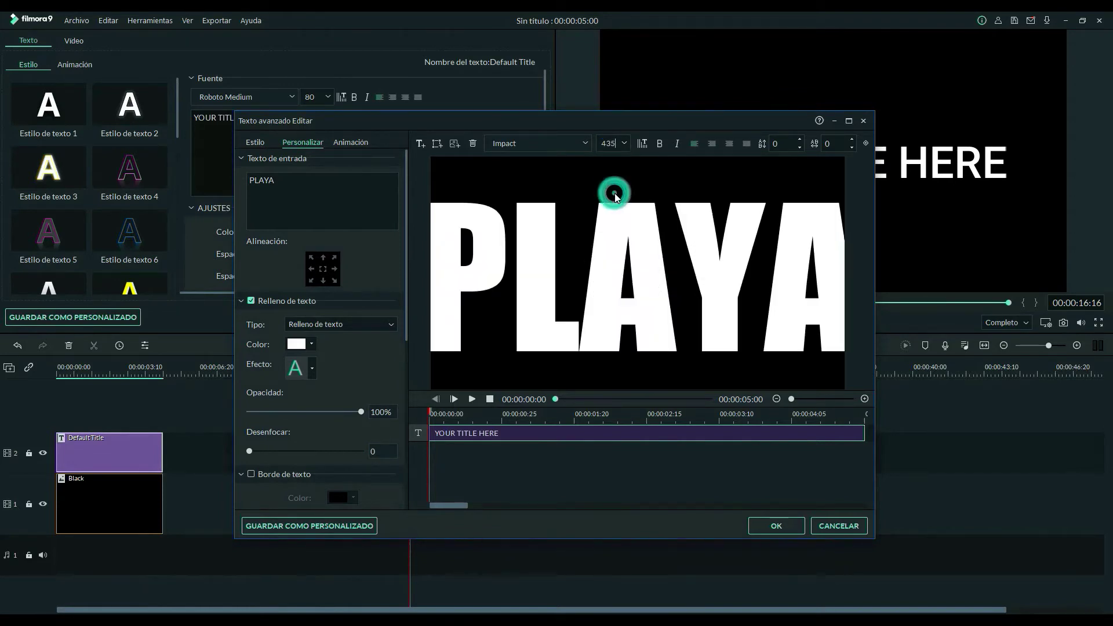
double_click(619, 146)
type("400")
key("Return")
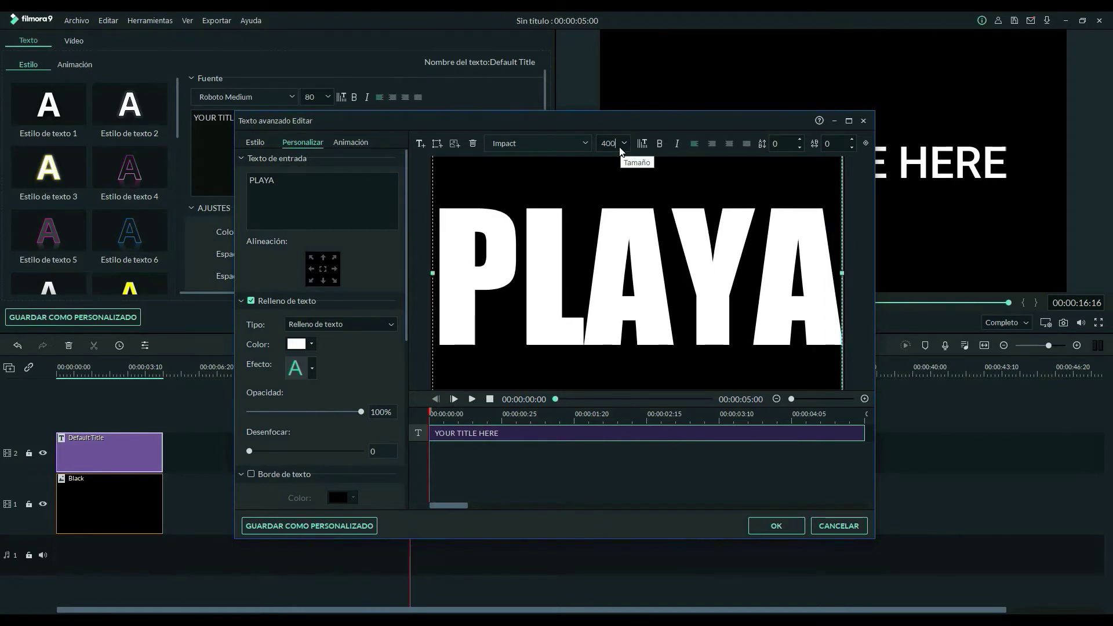
- Set the PLAYA title's font size to 380 and apply the title edits
key("BackSpace")
key("BackSpace")
key("BackSpace")
type("380")
key("Return")
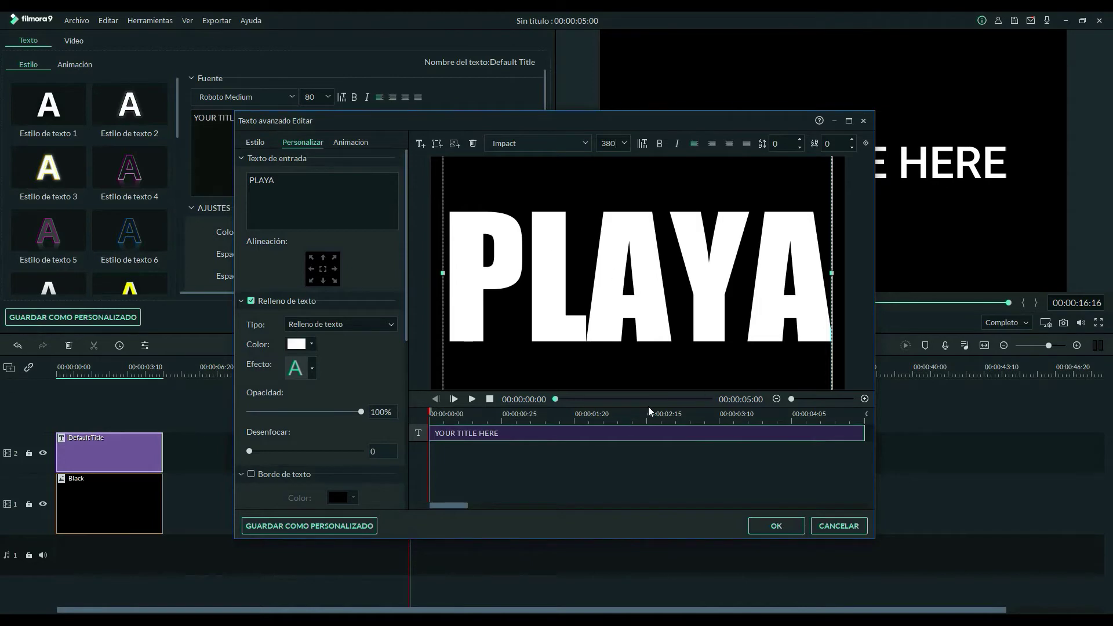
left_click(776, 526)
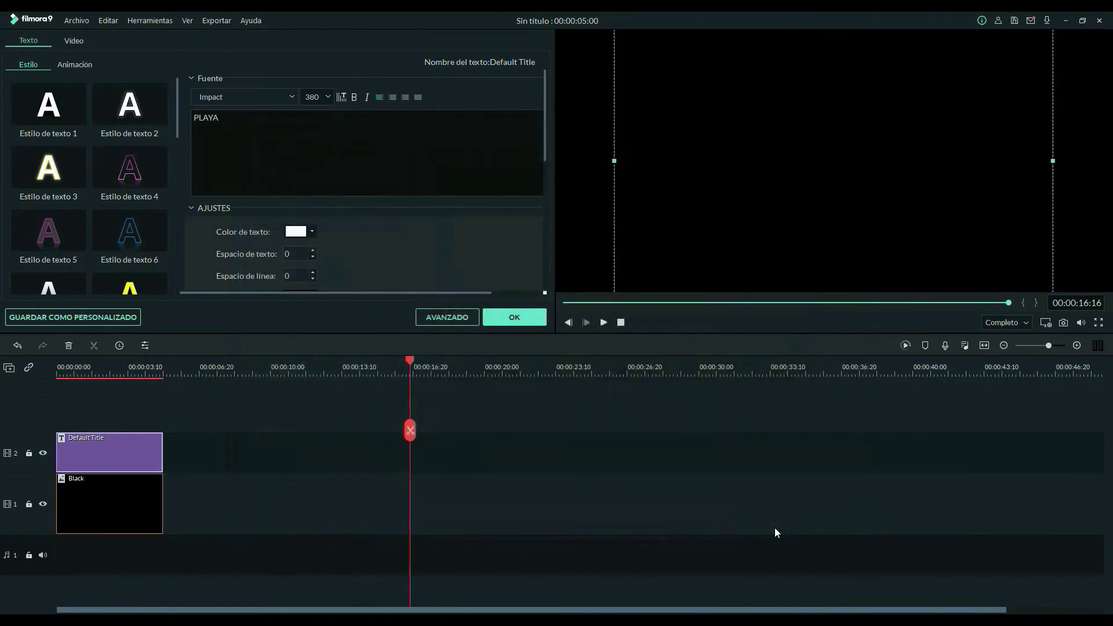
left_click(522, 320)
- Move the playhead to 00:00:02:10 and capture a snapshot of the PLAYA frame
left_click_drag(408, 361, 108, 366)
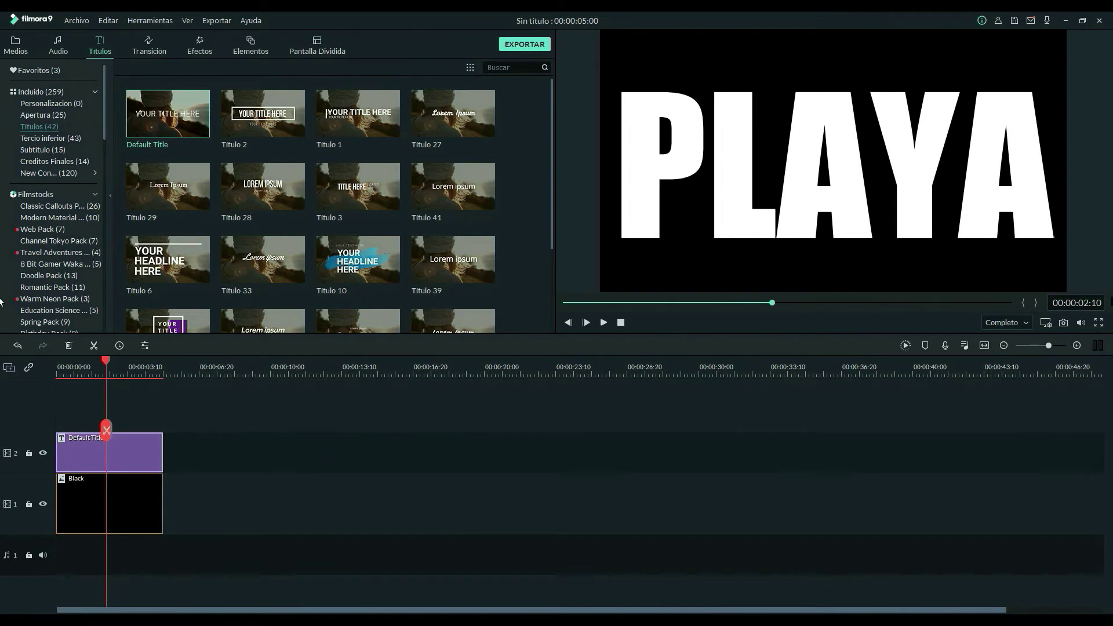
left_click(1064, 323)
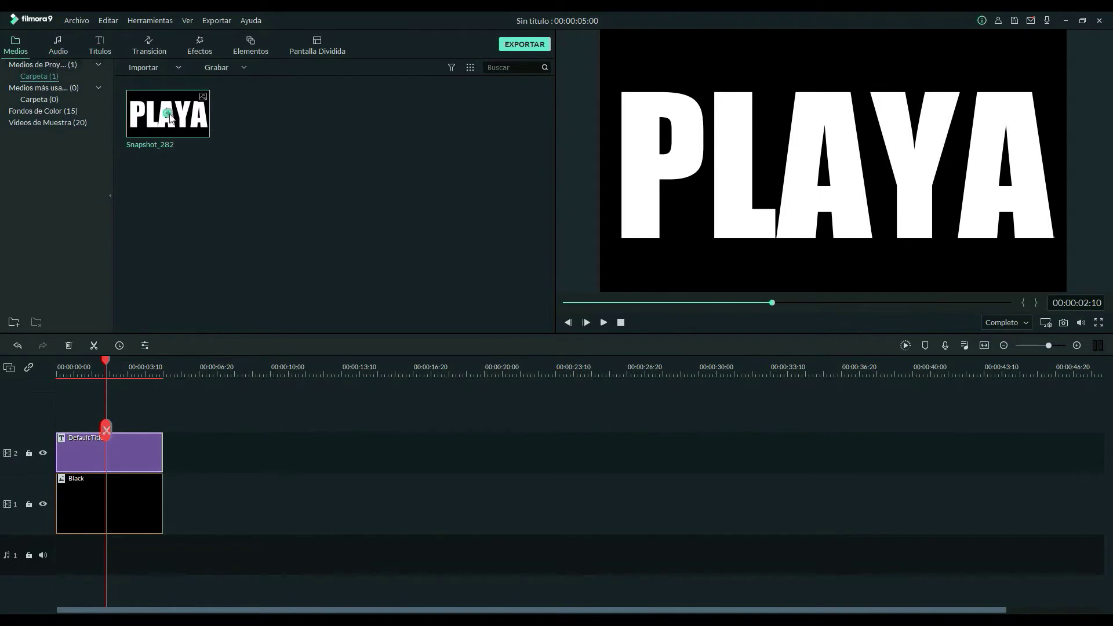
mouse_move(169, 115)
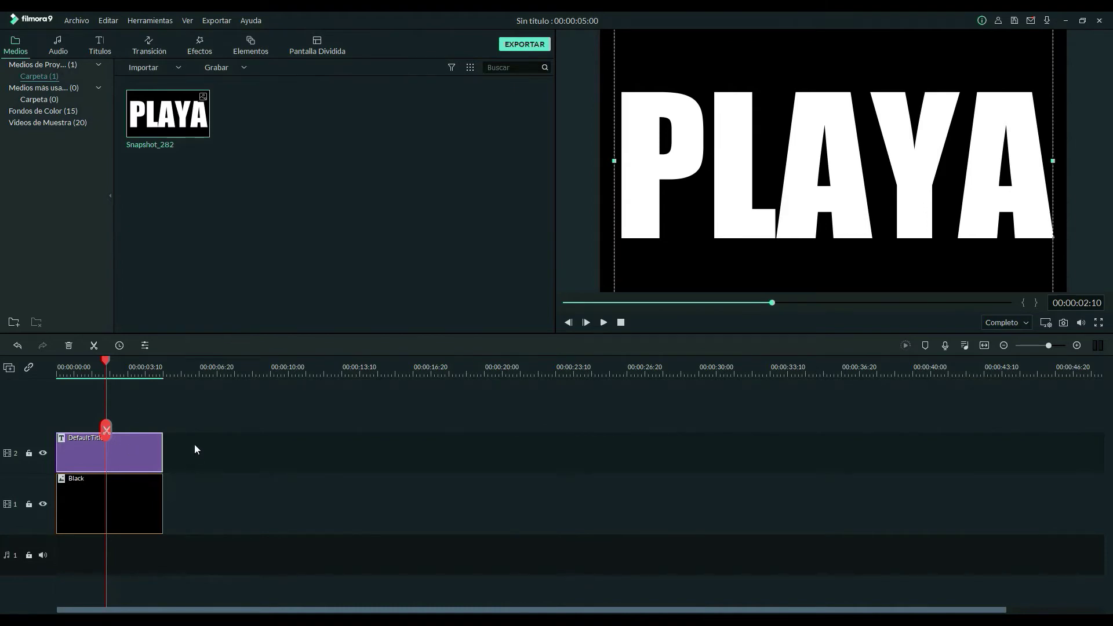
- Configure the MP4 export settings with Exelente quality and a video bit rate of 150000 kbps
left_click(522, 45)
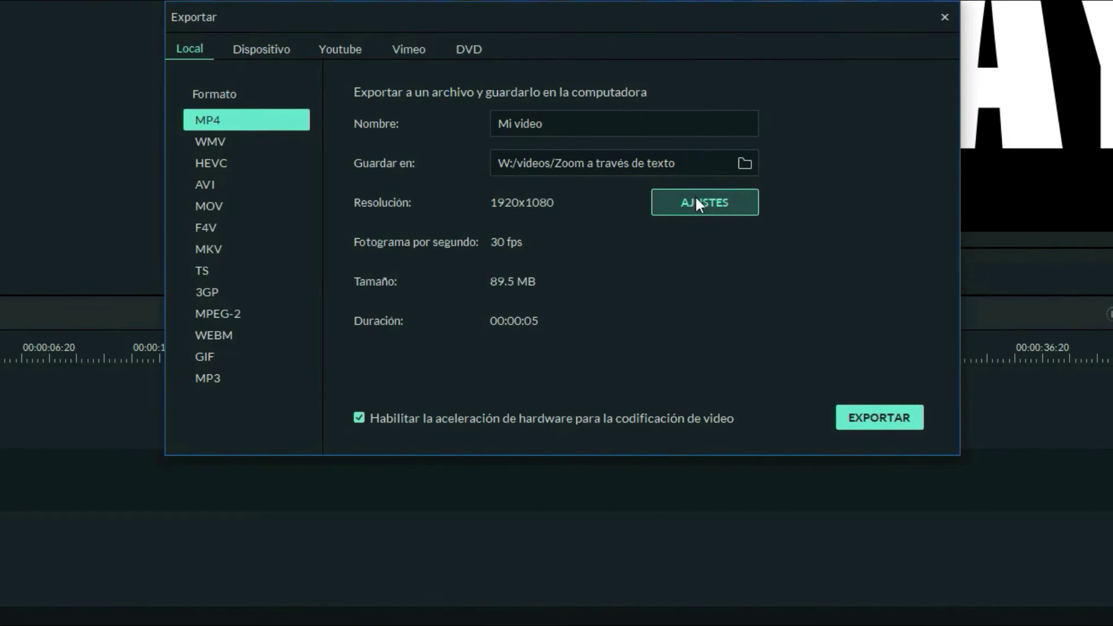
left_click(636, 268)
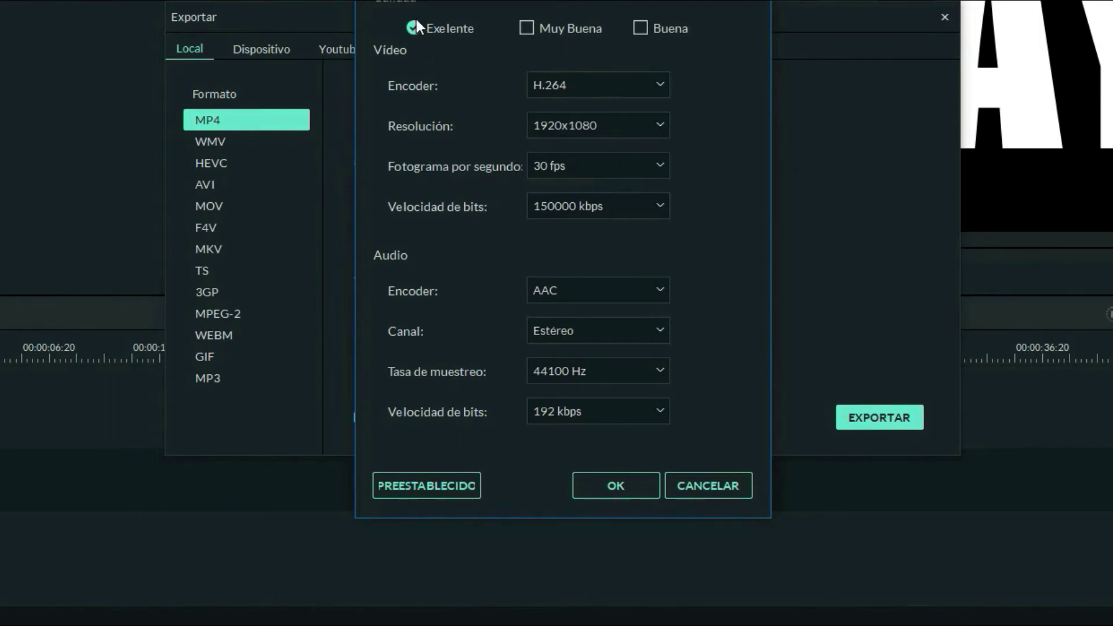
left_click(659, 204)
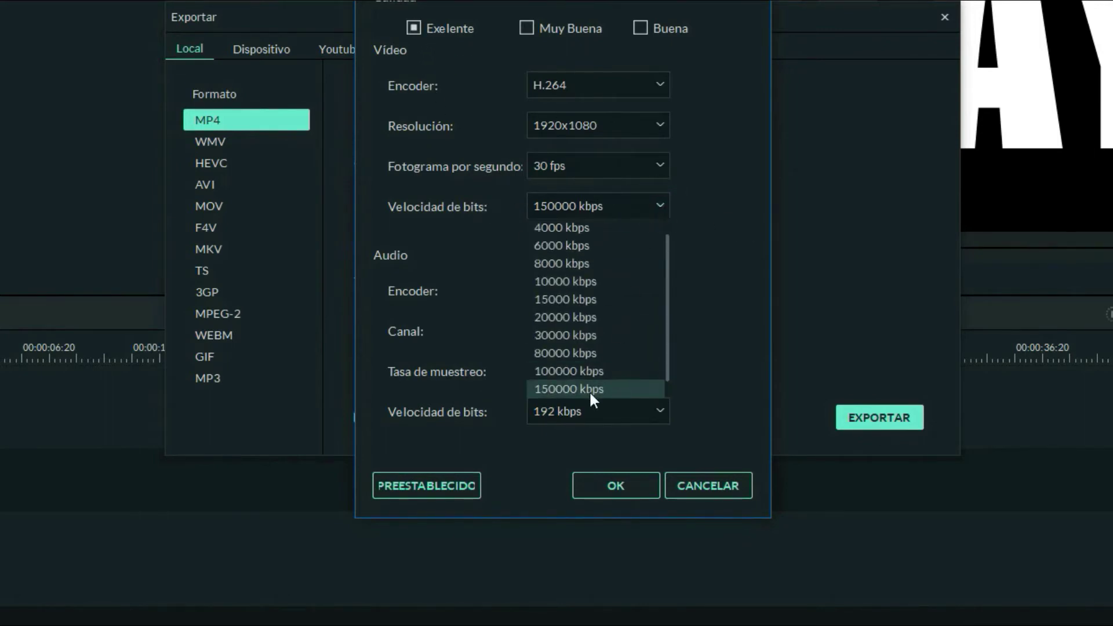
scroll(589, 382, "down", 1)
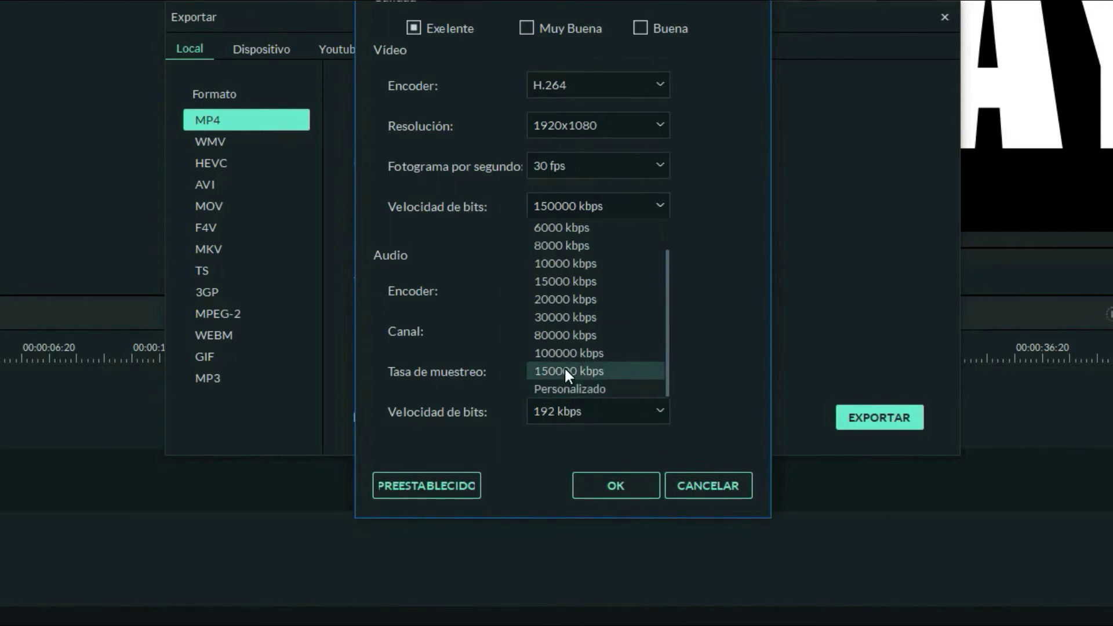
left_click(567, 371)
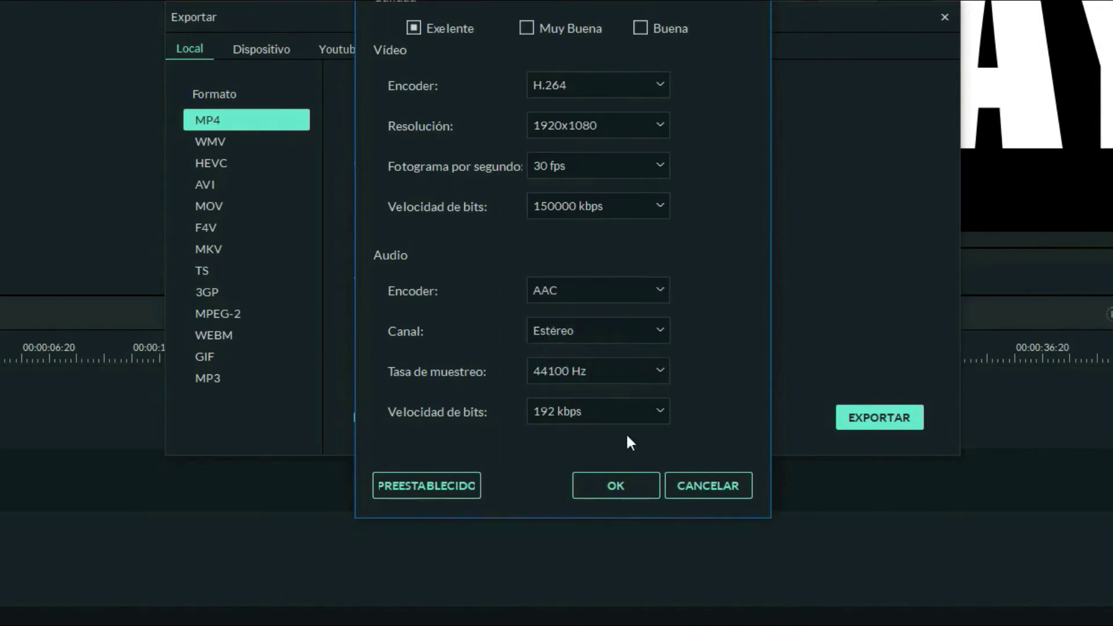
left_click(627, 480)
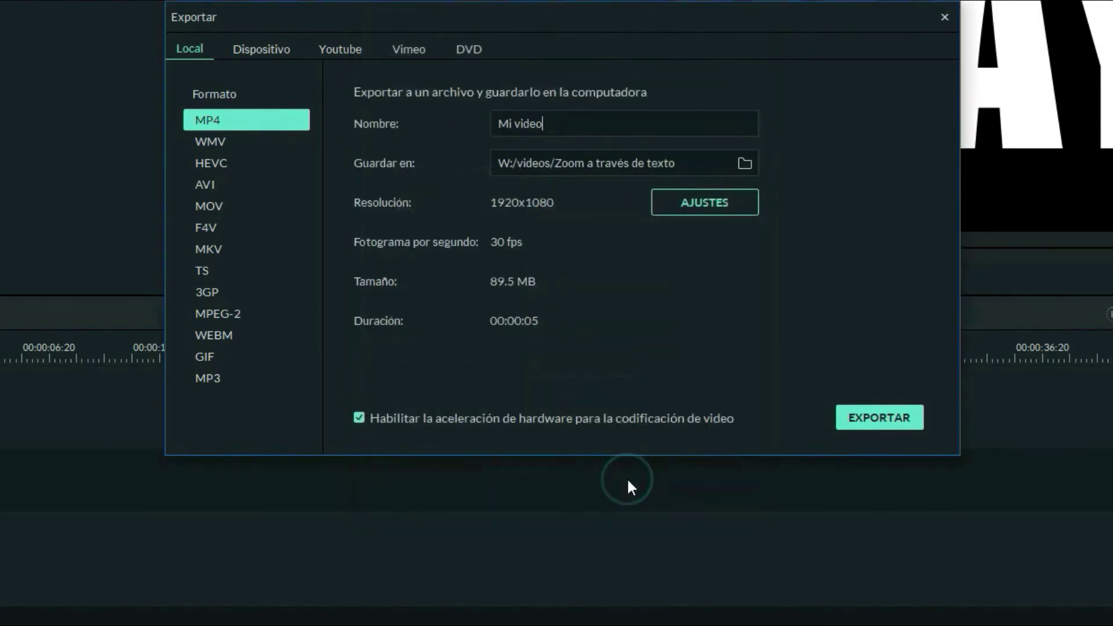
- Export the title sequence as an MP4 video to the Zoom a través de texto folder and close the export windows
left_click(898, 425)
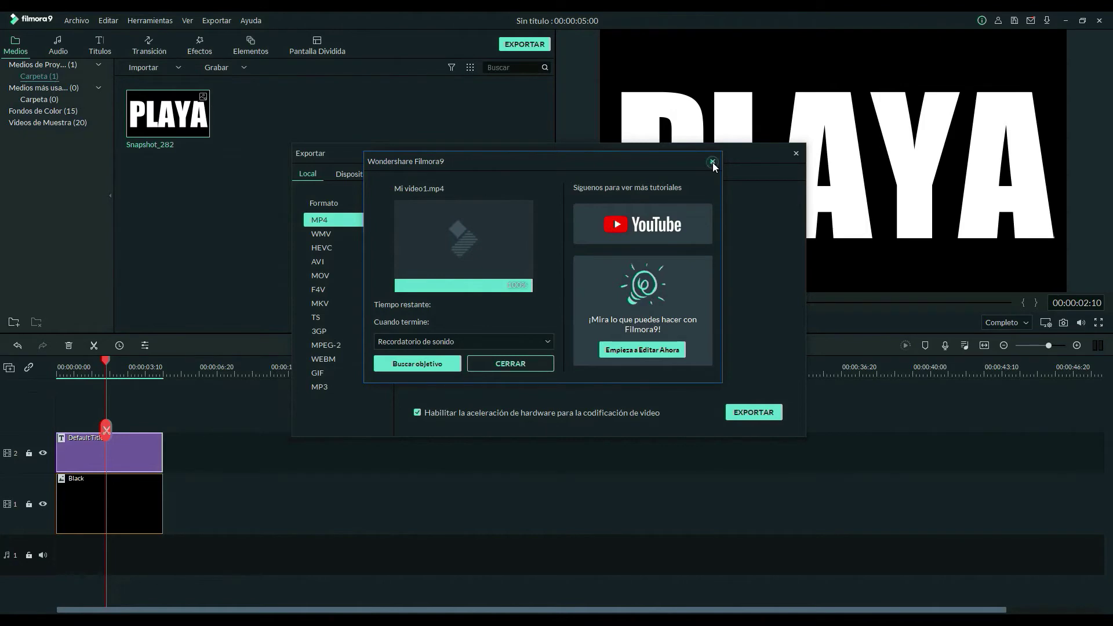
left_click(712, 162)
left_click(794, 152)
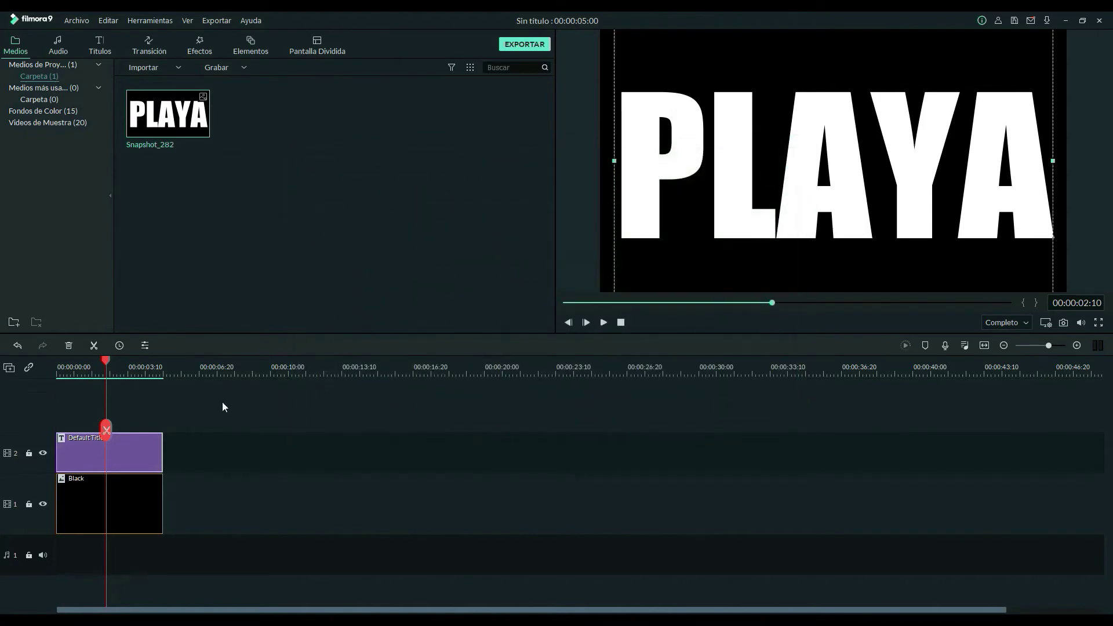
- Delete the title and black background clips from the timeline
left_click_drag(215, 406, 88, 563)
key("Delete")
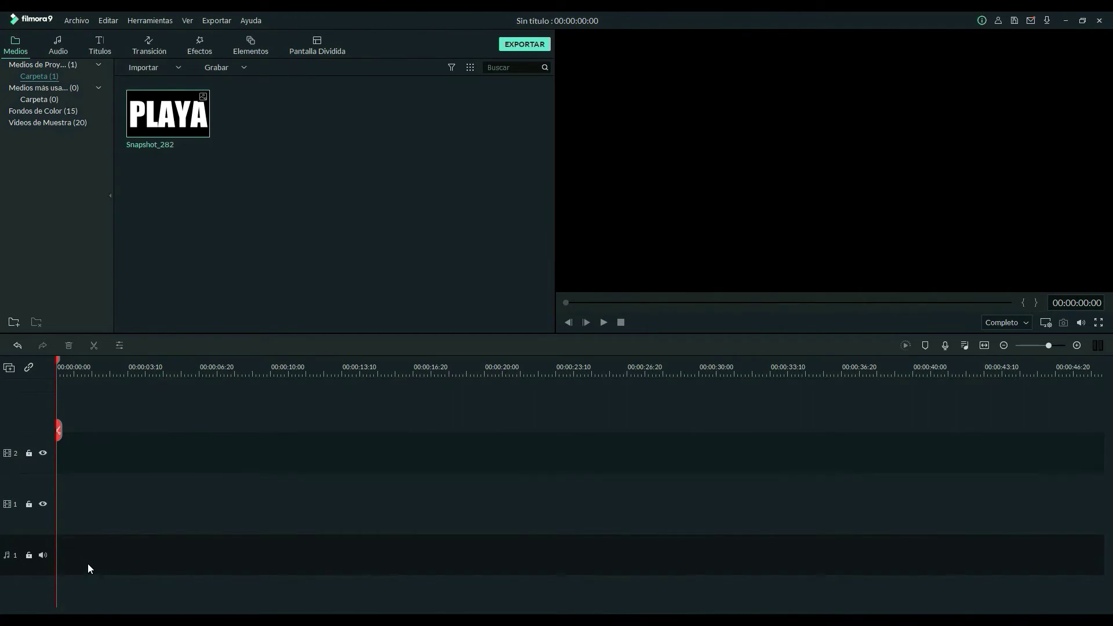
- Import the exported video Mi video1 from the videos folder on drive W: and place it at the start of video track 2
key("ctrl+i")
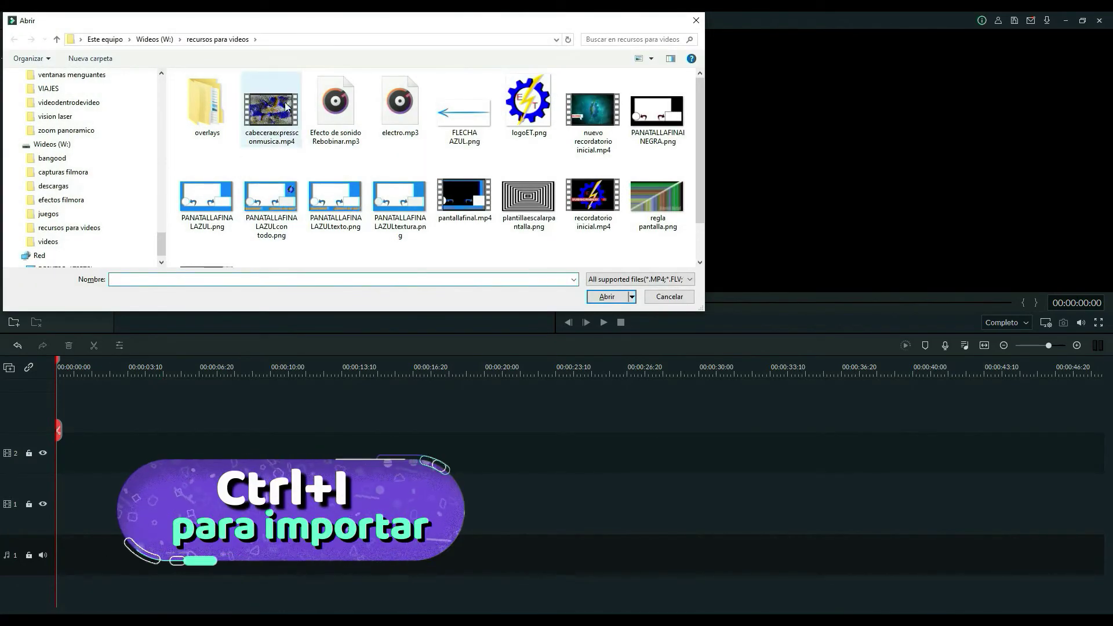
left_click(154, 39)
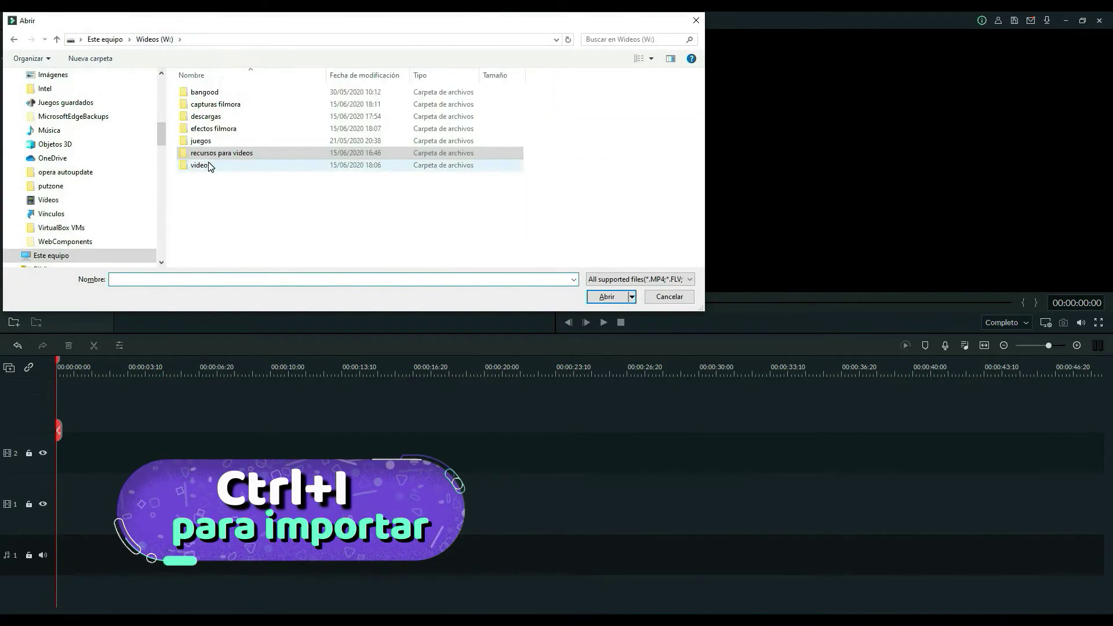
double_click(208, 166)
scroll(278, 174, "down", 3)
double_click(261, 197)
left_click(338, 111)
left_click(586, 296)
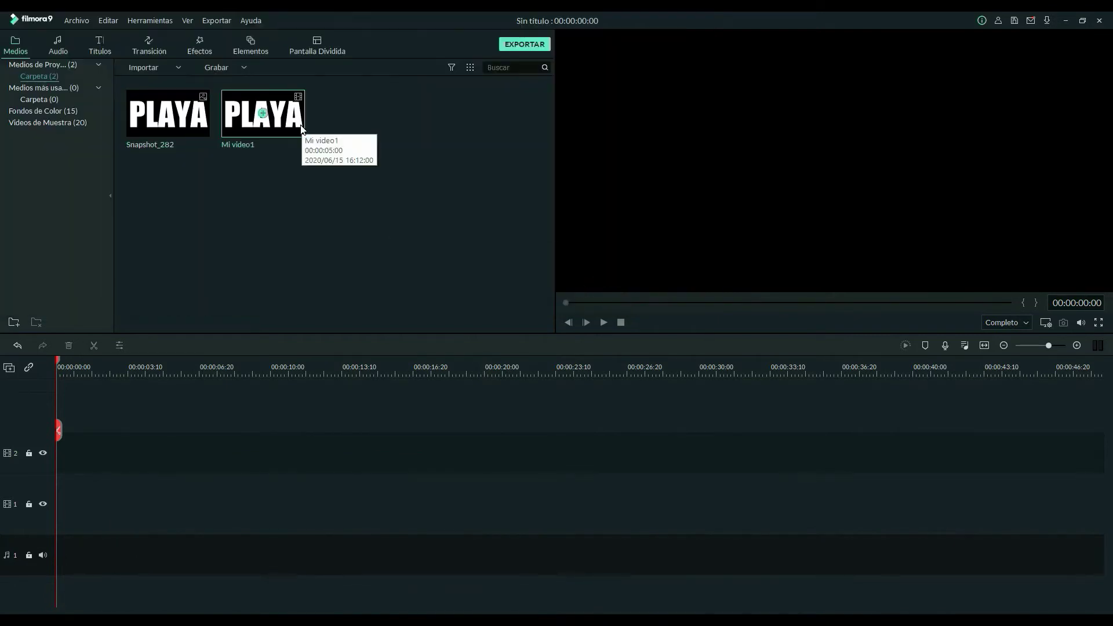
left_click_drag(293, 122, 62, 451)
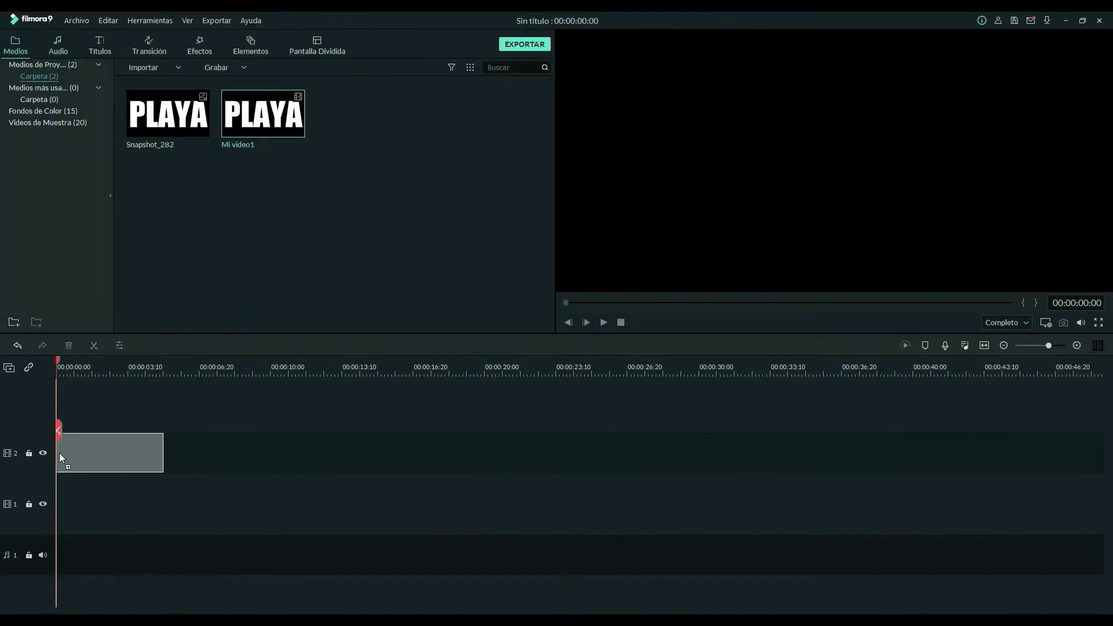
left_click_drag(59, 454, 60, 454)
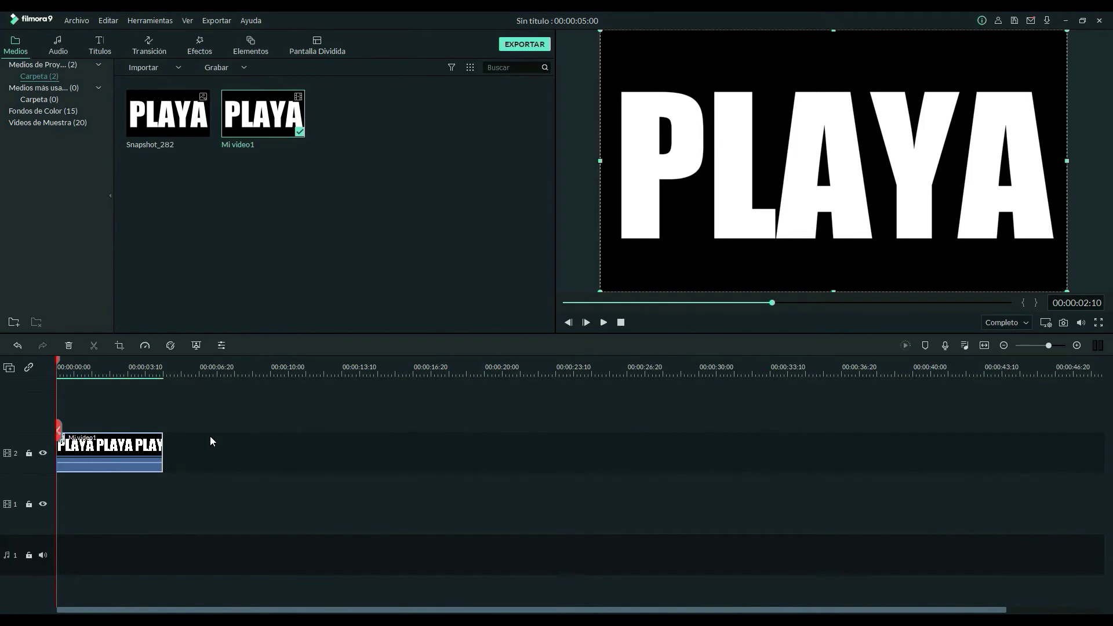
- Apply Pan y Zoom to the Mi video1 clip, with a 142 x 80 end frame on the first A's crossbar, and preview the zoom
left_click(120, 346)
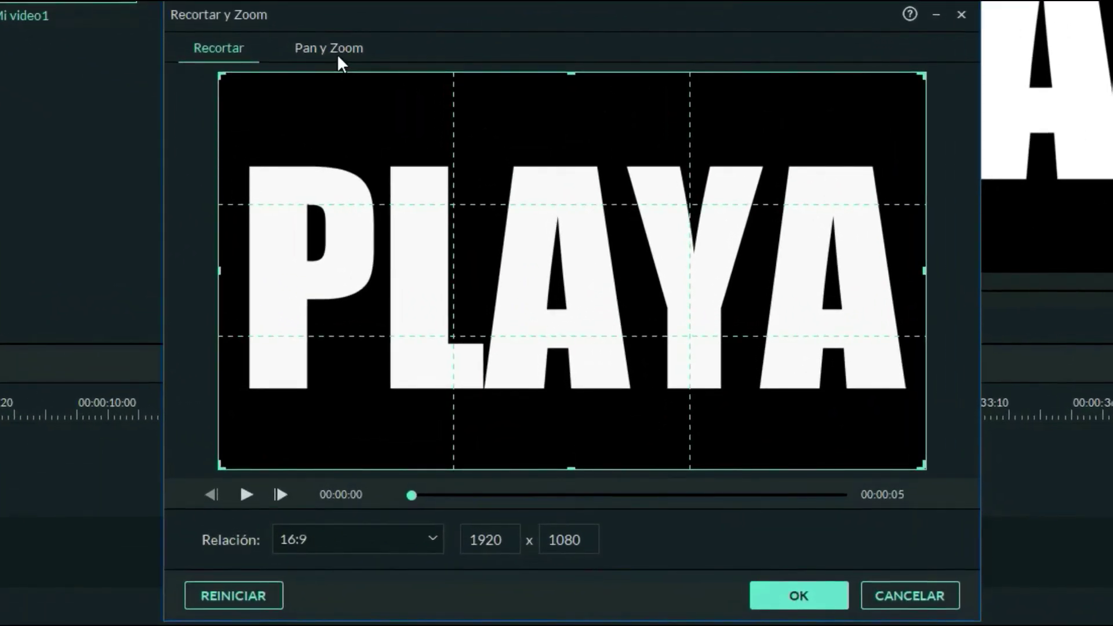
left_click(337, 55)
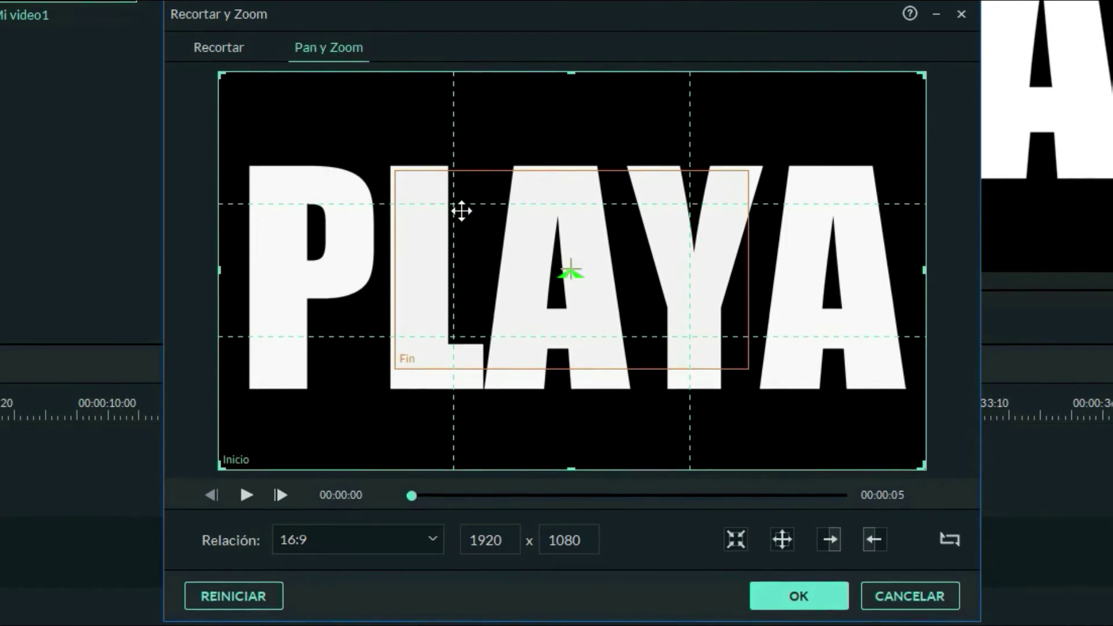
left_click(397, 367)
left_click_drag(398, 367, 699, 241)
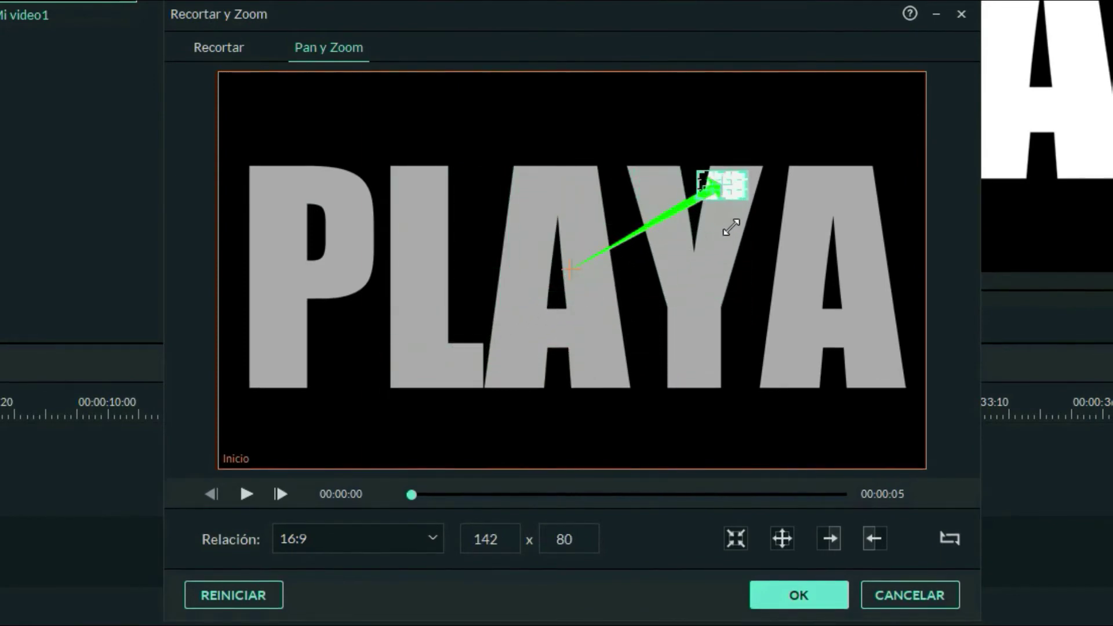
left_click_drag(721, 191, 560, 328)
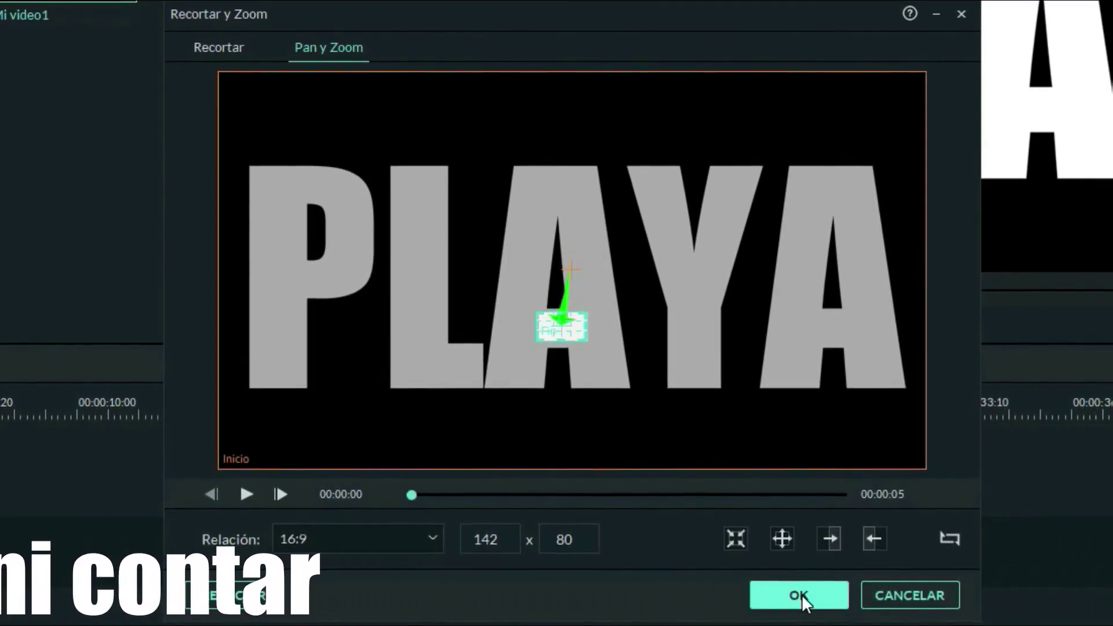
left_click(803, 594)
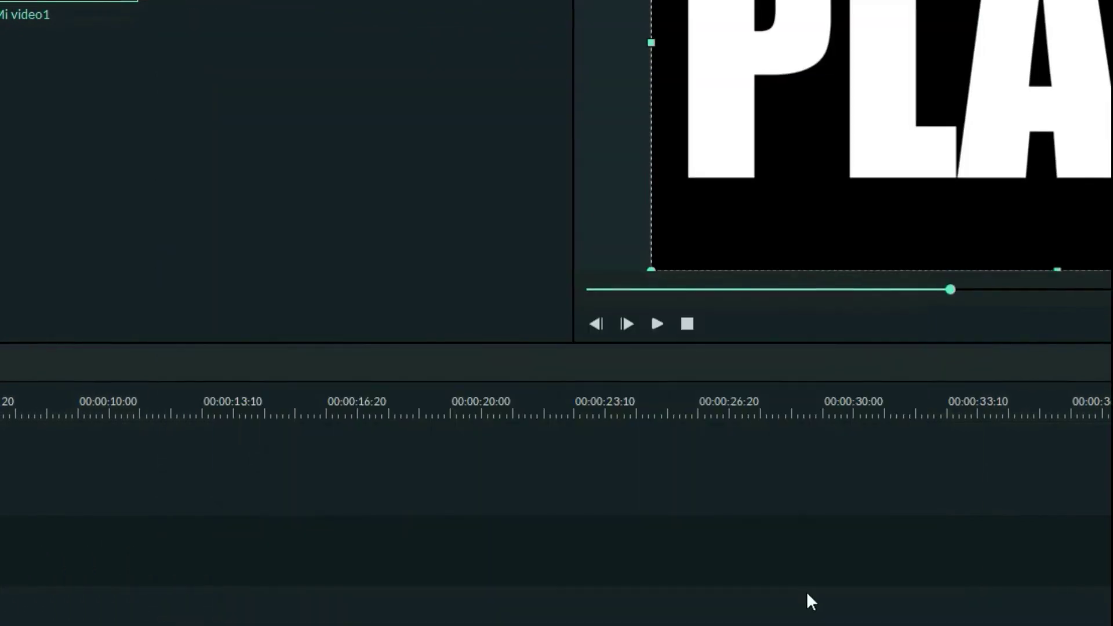
left_click_drag(31, 394, 102, 397)
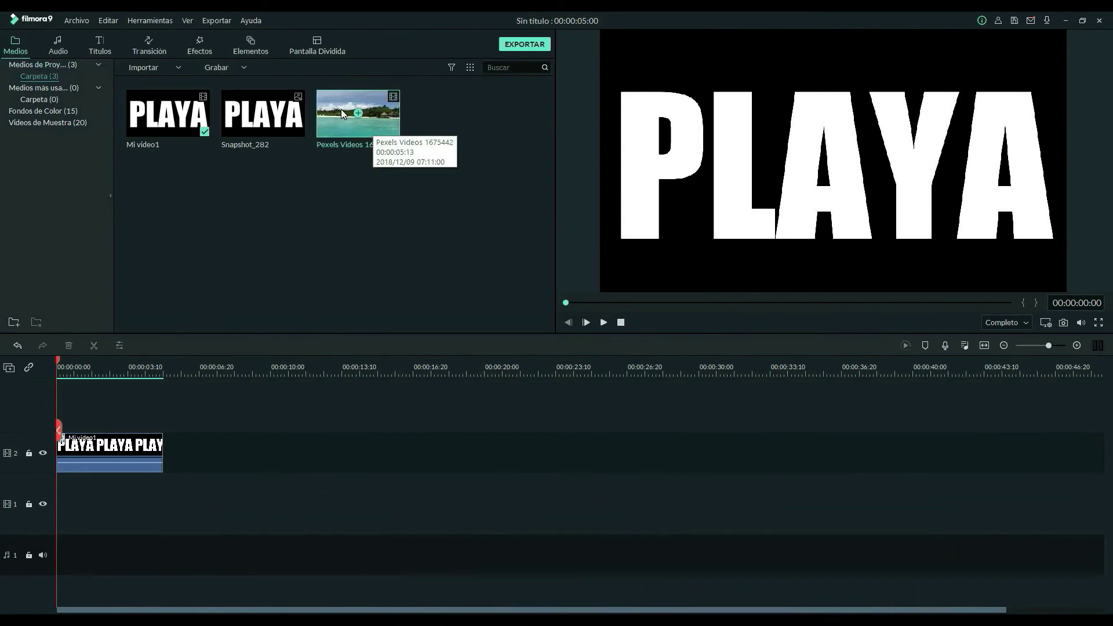
- Place the Pexels Videos 1675442 beach clip at the start of video track 1 and open the Mi video1 clip's settings
left_click_drag(341, 109, 50, 517)
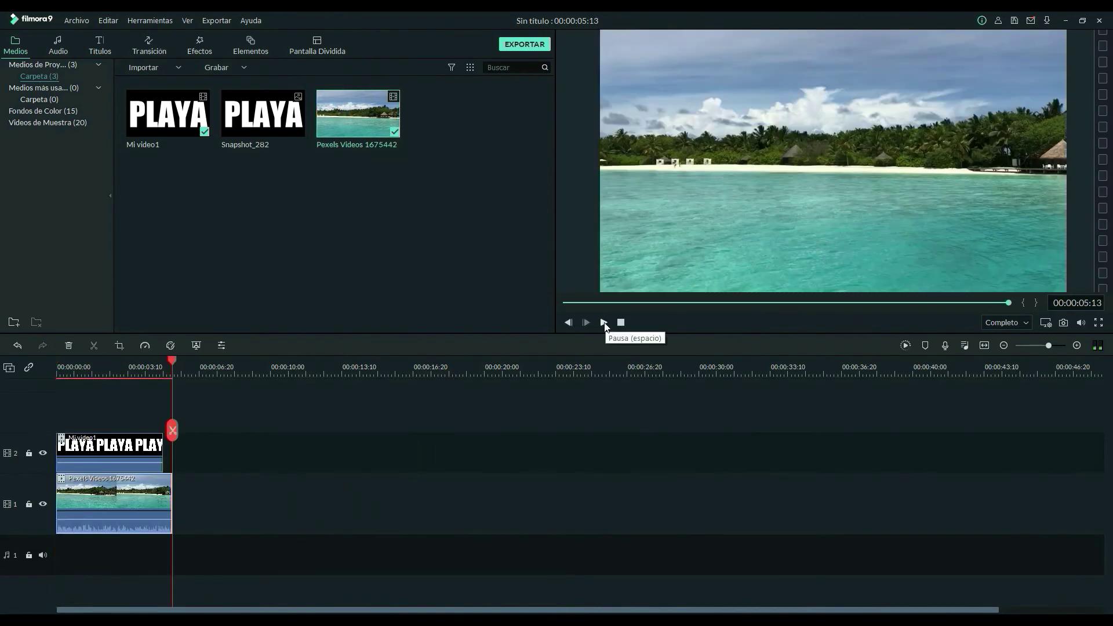
double_click(110, 454)
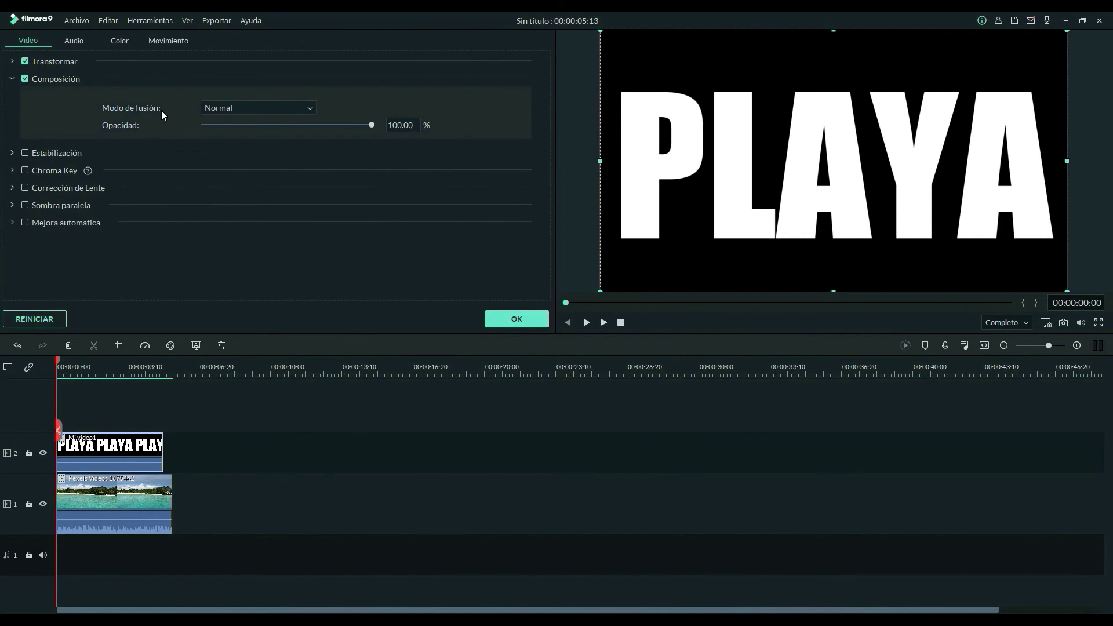
- Try the Oscurecer blend mode on the Mi video1 clip and play the sequence to preview it
left_click(310, 107)
left_click(253, 134)
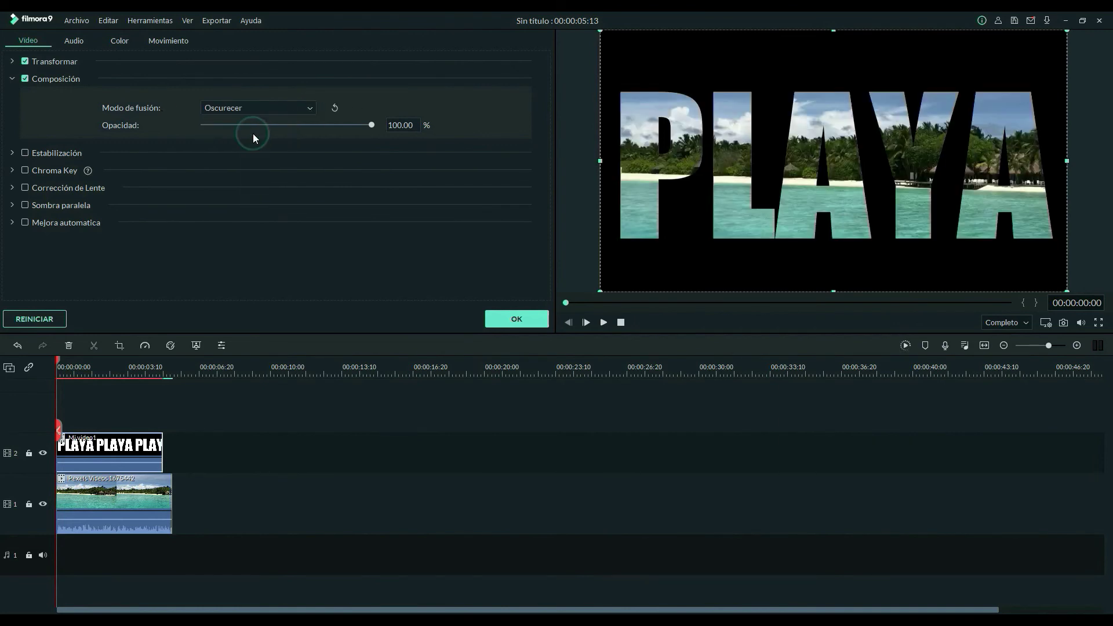
left_click(603, 323)
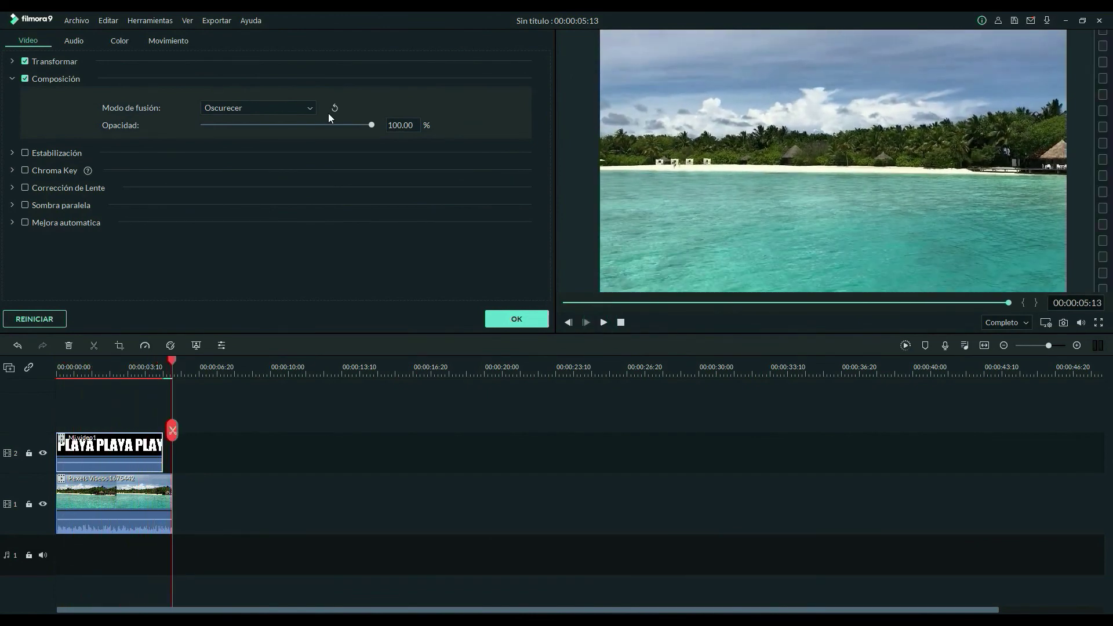
- Set the Mi video1 clip's blend mode to Multiplicar and play the sequence from the beginning
left_click(310, 107)
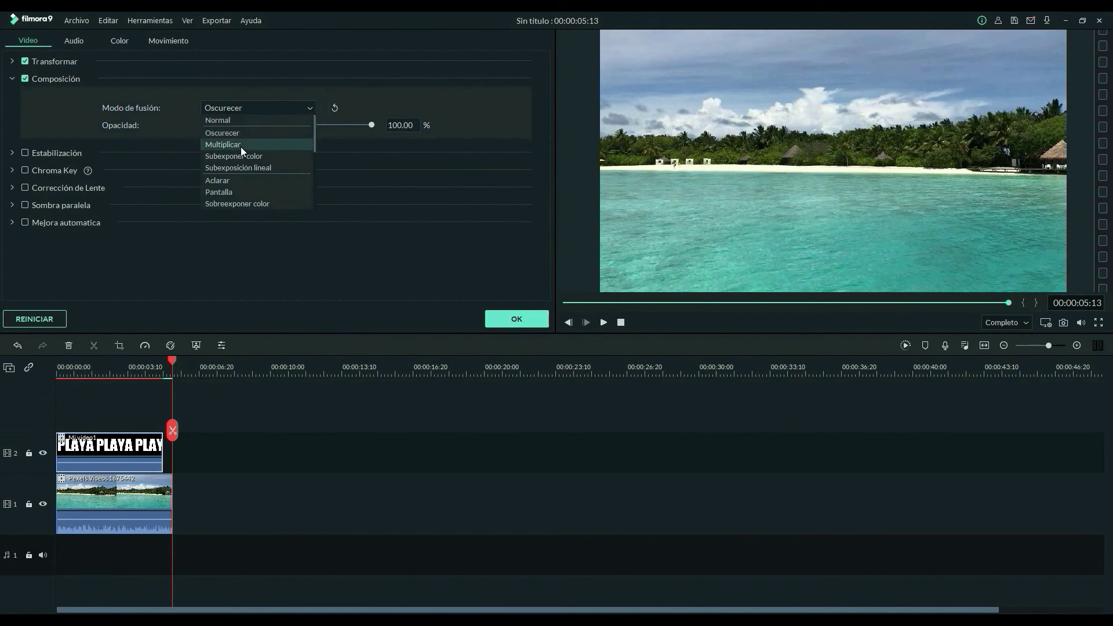
left_click(241, 147)
left_click_drag(172, 361, 57, 362)
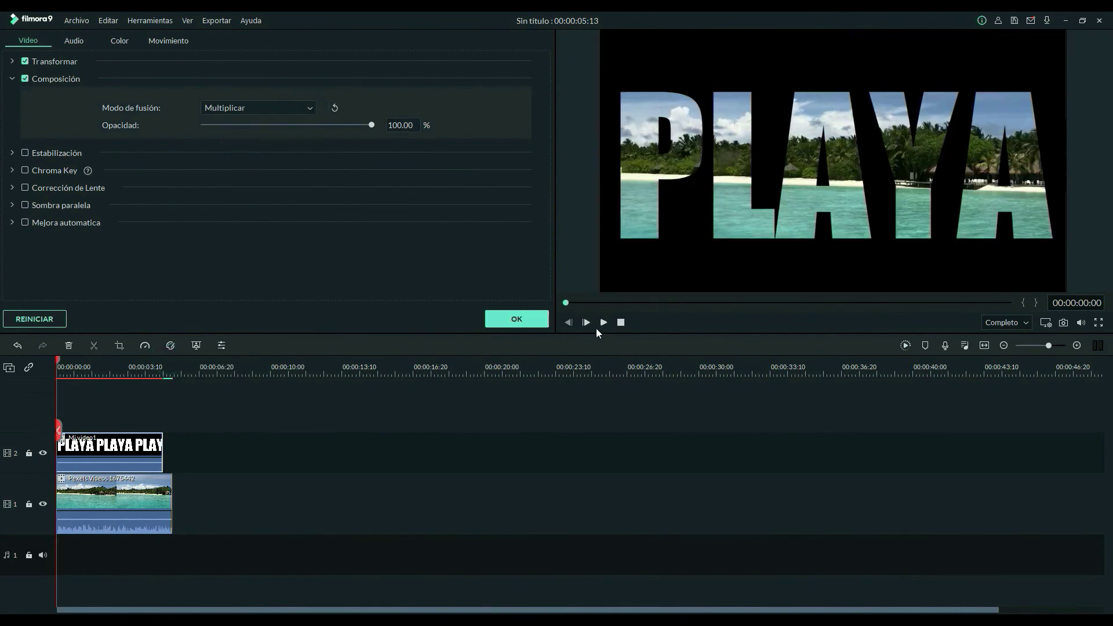
left_click(603, 323)
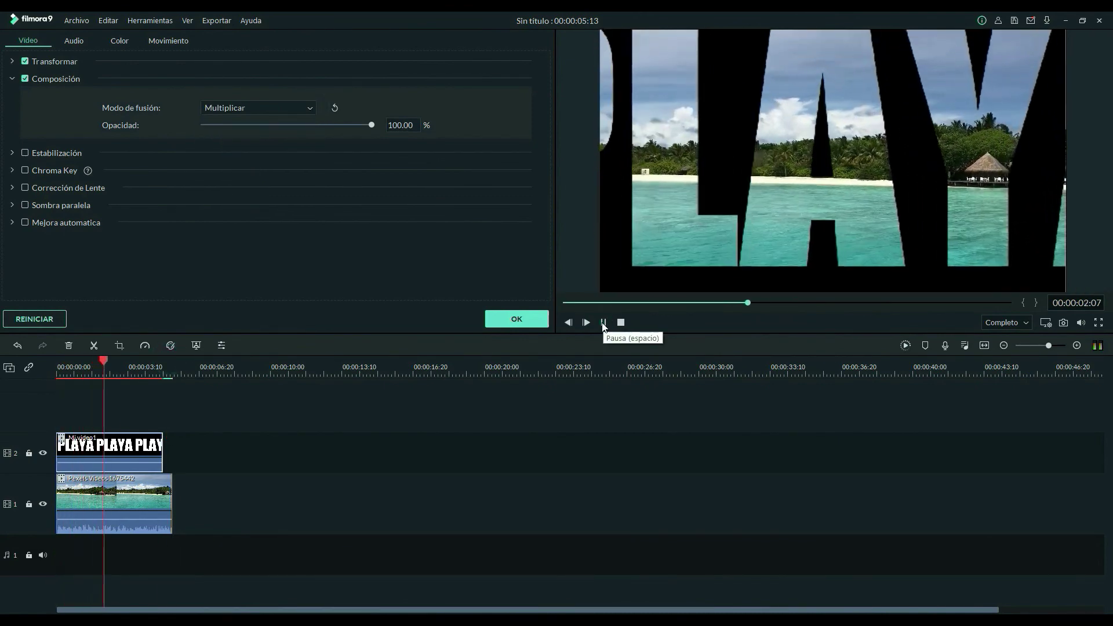